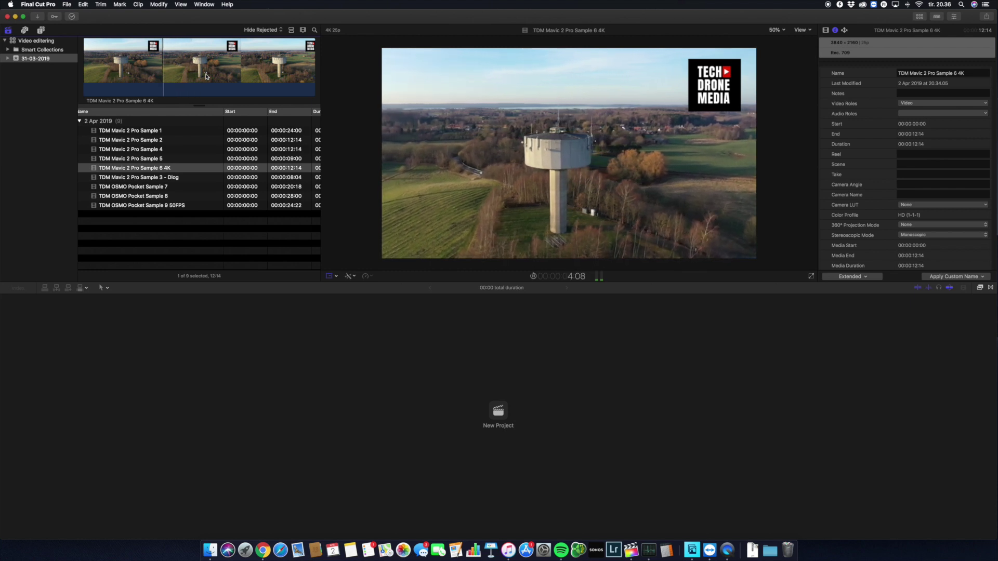
- Play the water tower clip in the viewer
key(l)
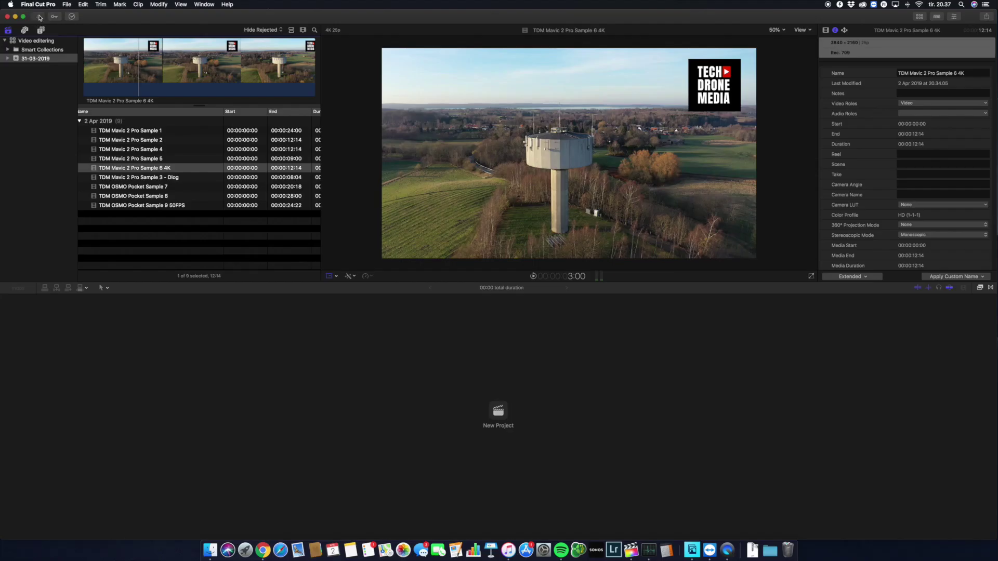
- Preview an OSMO Pocket clip from Home Videos in the import window and mark it whole for import
click(39, 18)
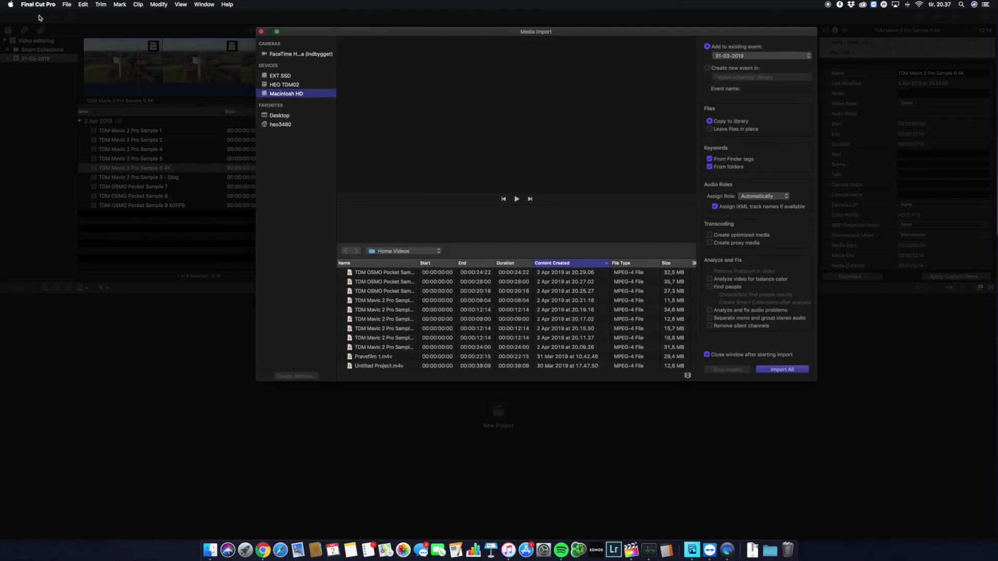
click(402, 292)
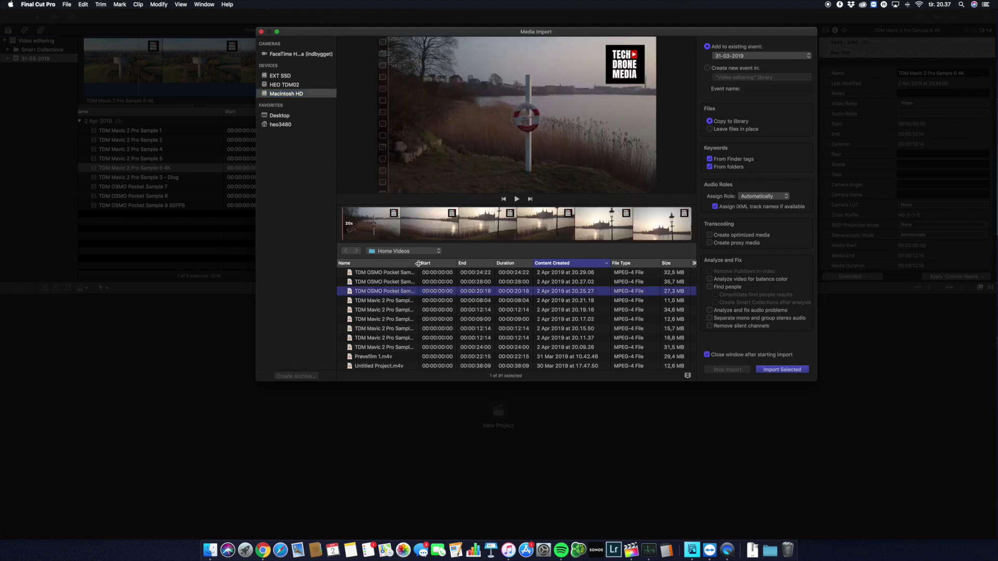
click(464, 227)
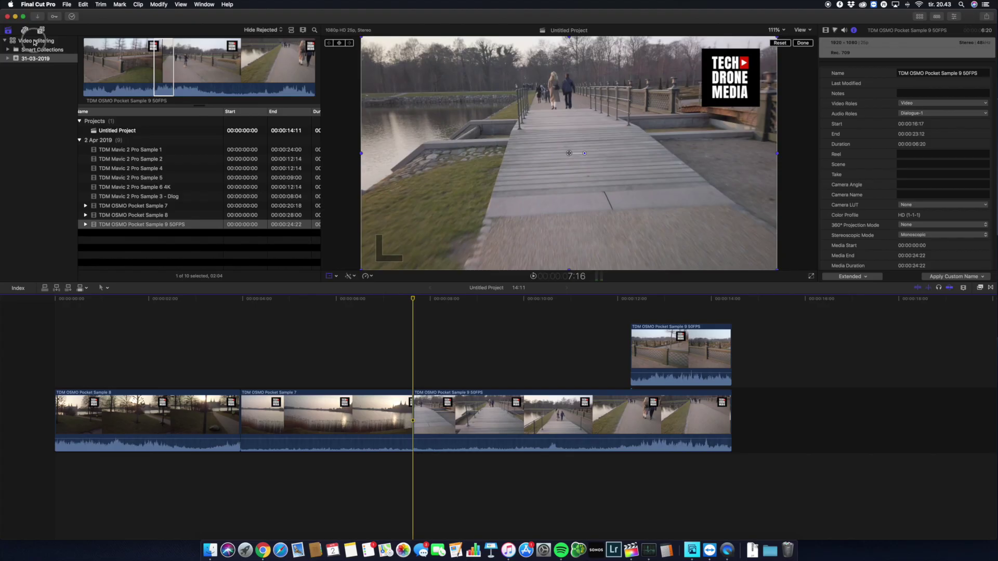
- Place the Basic 3D title from the installed titles over the Sample 9 clip
click(35, 41)
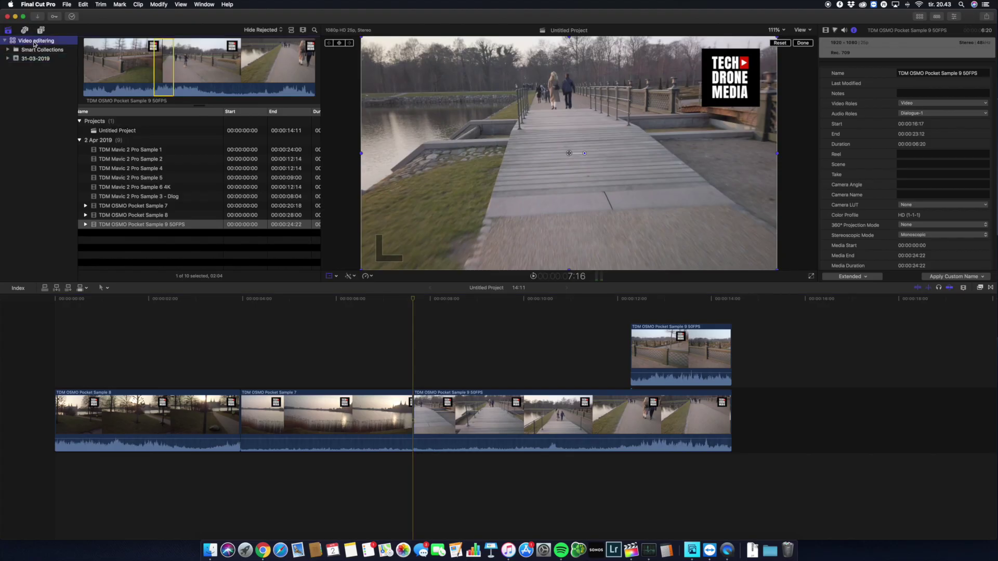
click(41, 30)
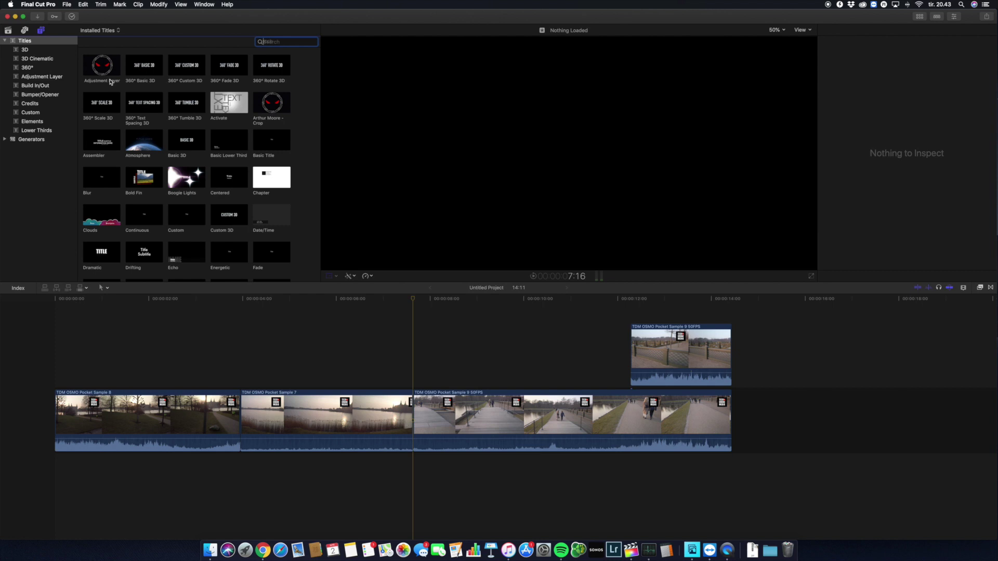
drag(181, 146, 417, 379)
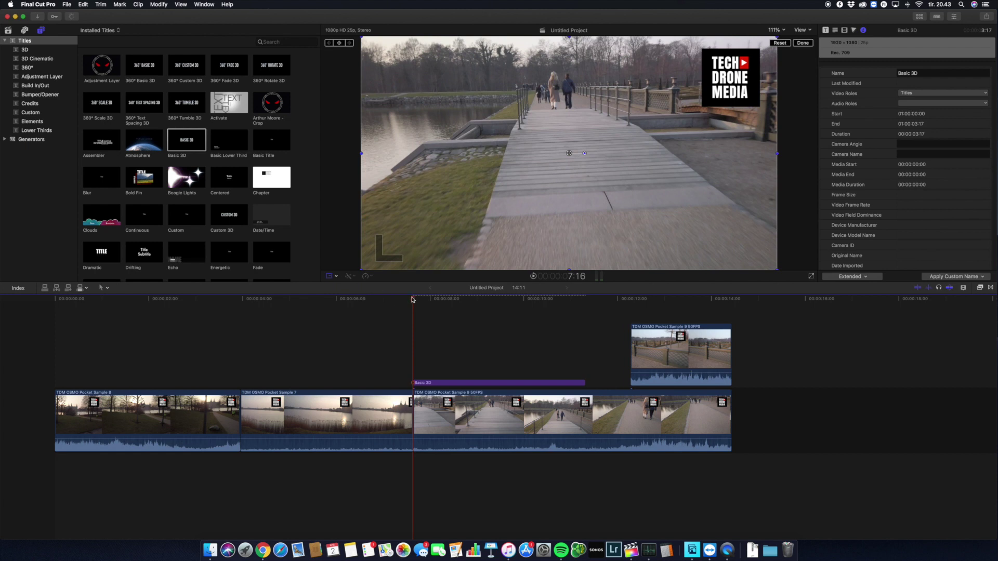
- Move Sample 9 with its title to follow Sample 8, then scrub back through the edit
drag(628, 429, 286, 417)
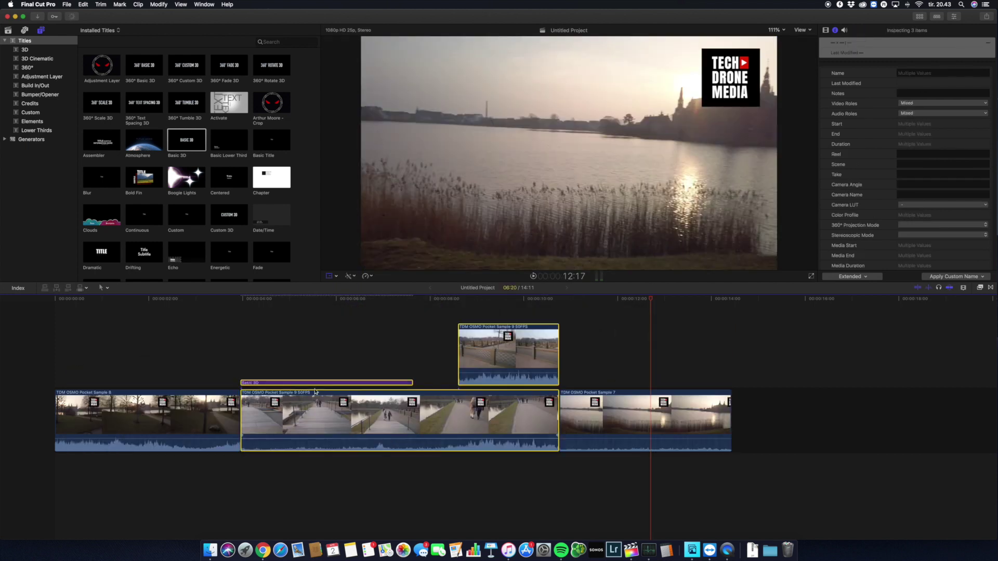
click(229, 348)
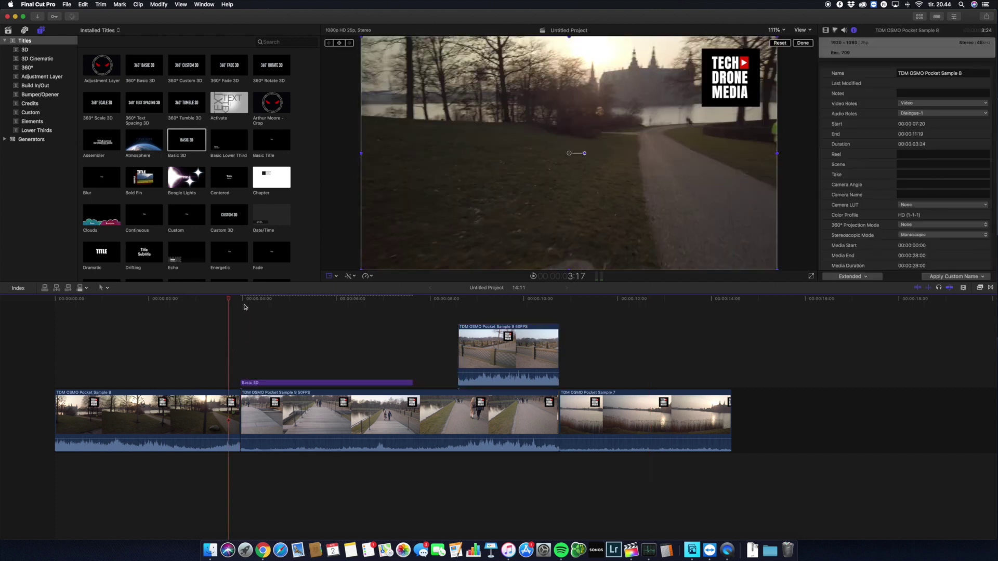
drag(230, 301, 185, 301)
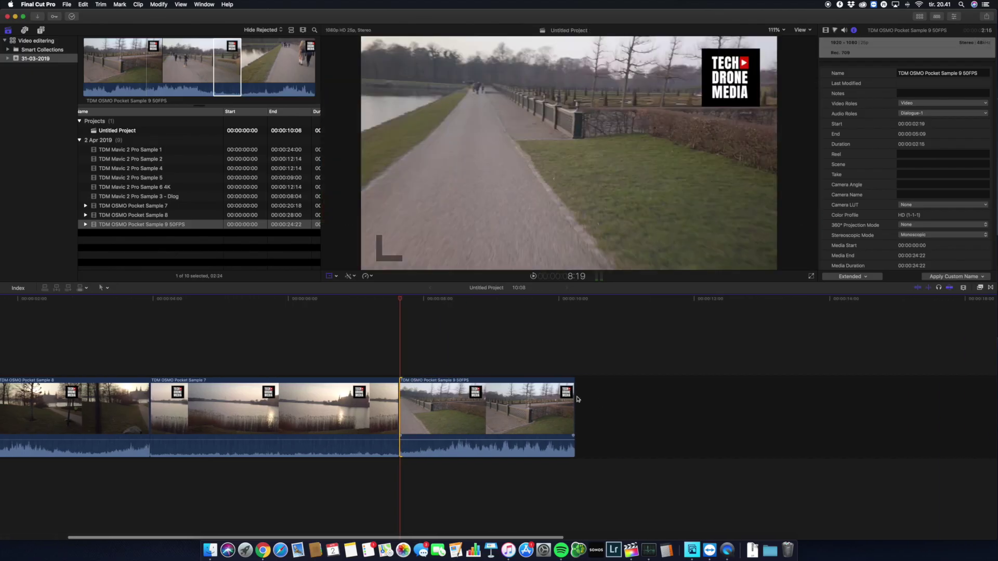
- Extend the last timeline clip's right edge so the project runs 13:04
drag(574, 400, 771, 384)
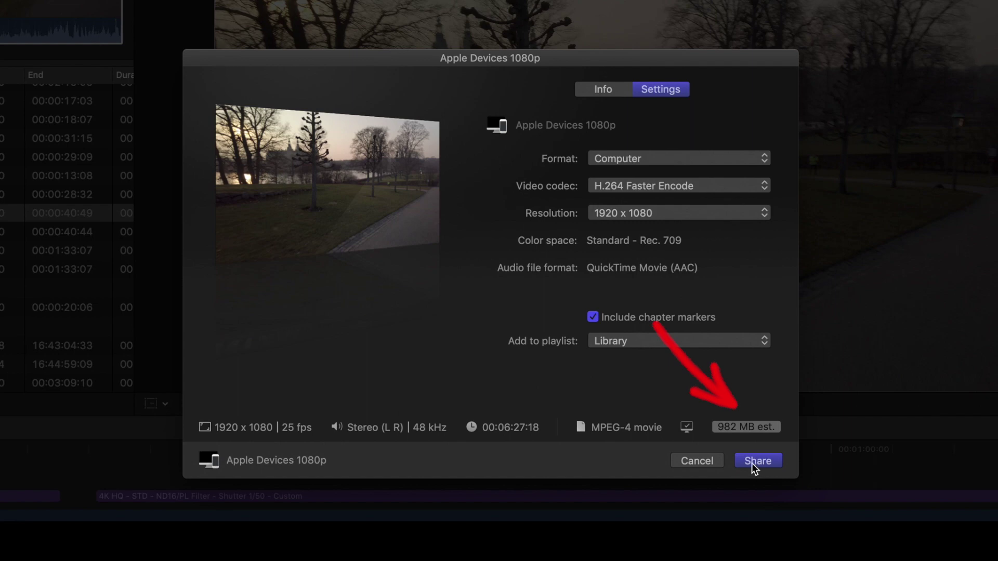
- Export with the Apple Devices 1080p settings until the Share Successful notification appears
click(757, 461)
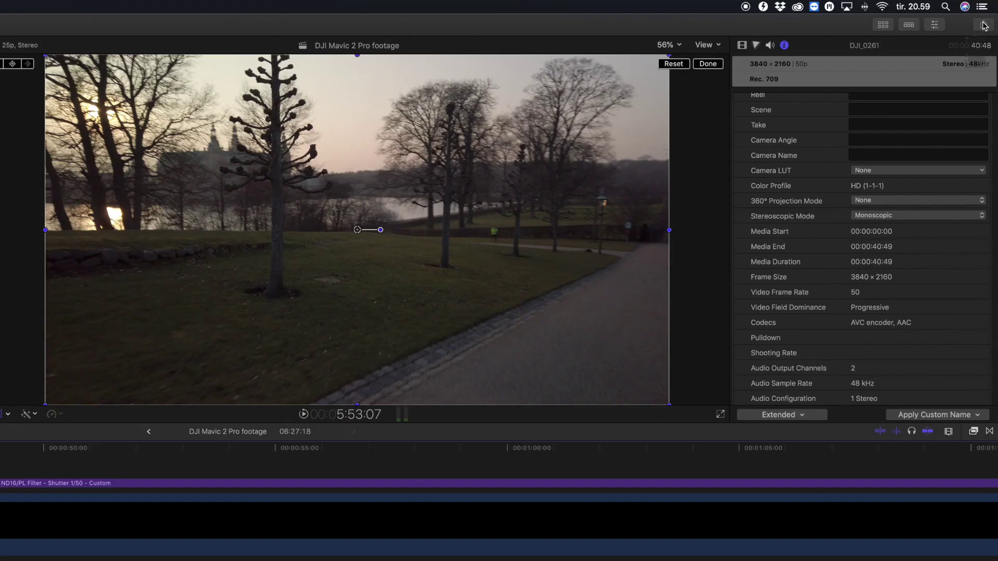
- Start a YouTube share, cancel it, and bring up the share destinations list again
click(987, 16)
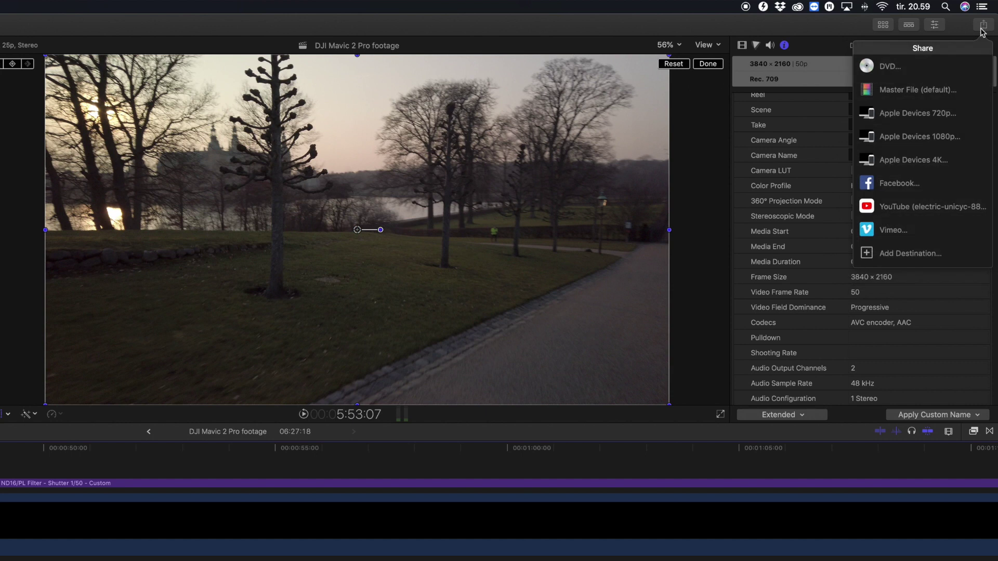
click(913, 214)
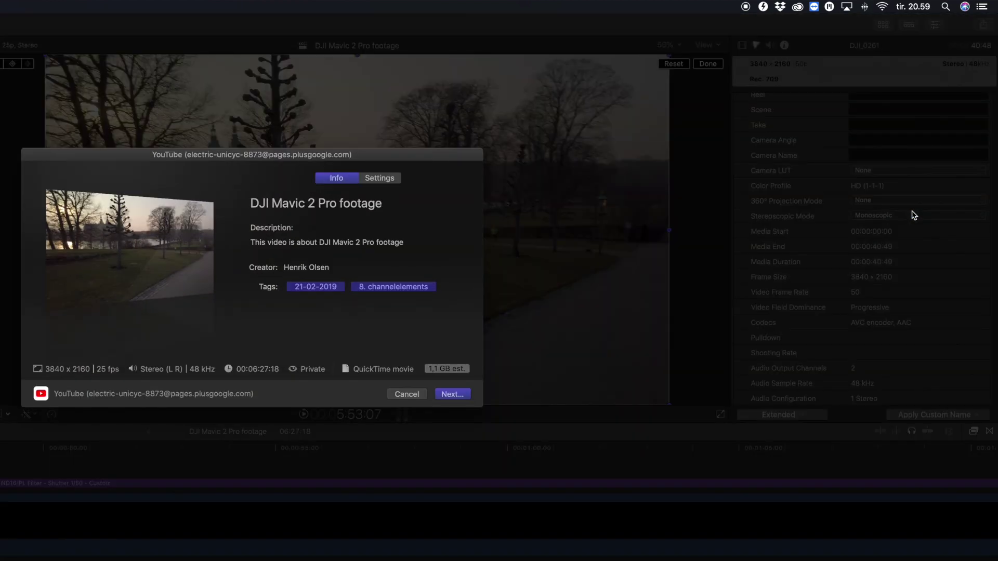
click(412, 396)
click(985, 23)
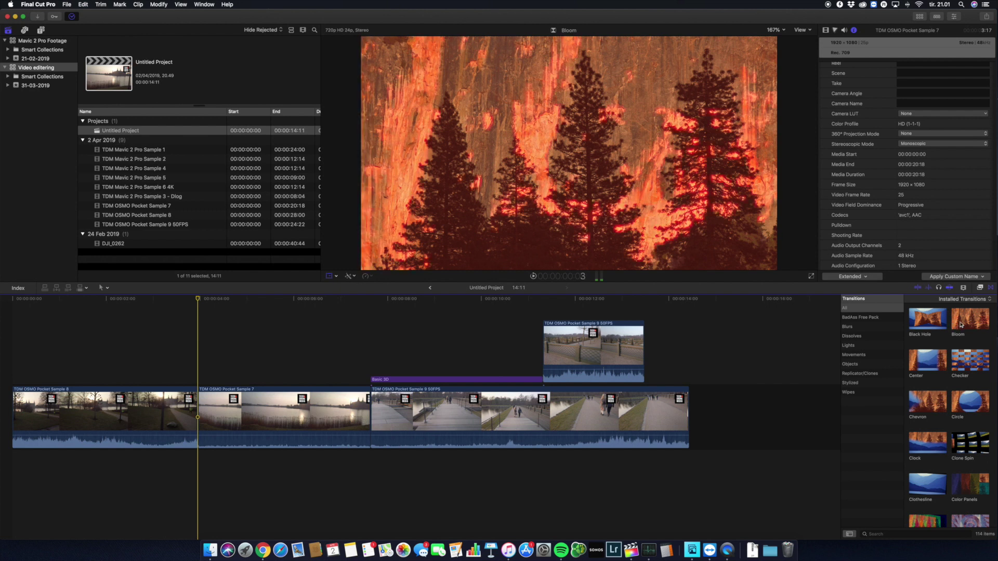
- Place the Bloom transition between Sample 8 and Sample 7 and play the edit back
drag(956, 326, 194, 420)
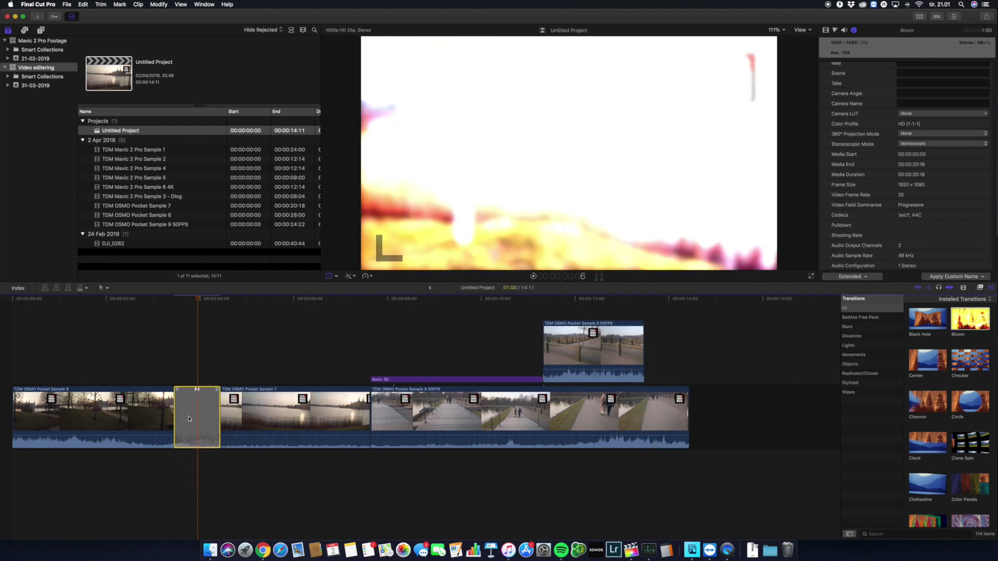
click(158, 367)
key(super+4)
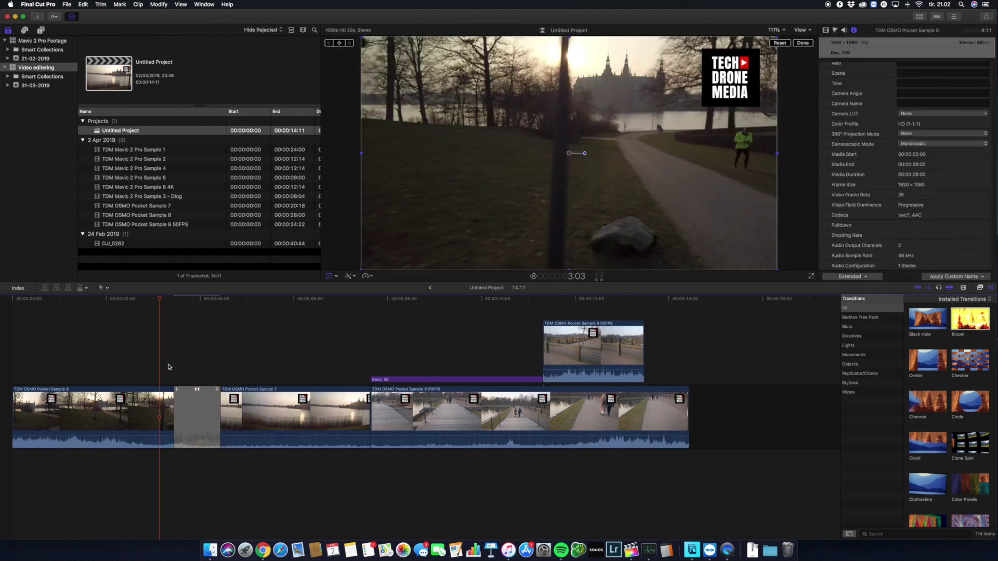
key(space)
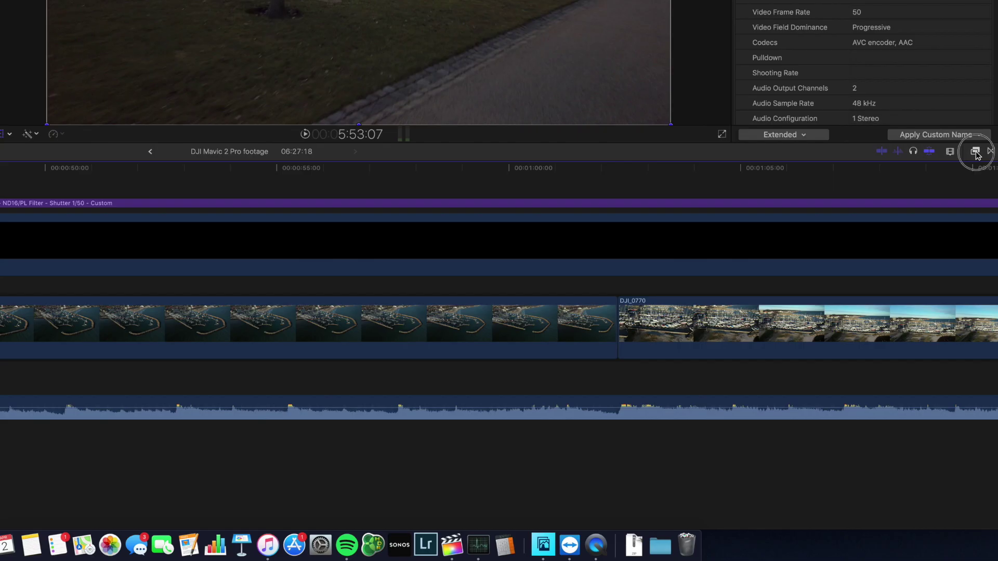
click(976, 152)
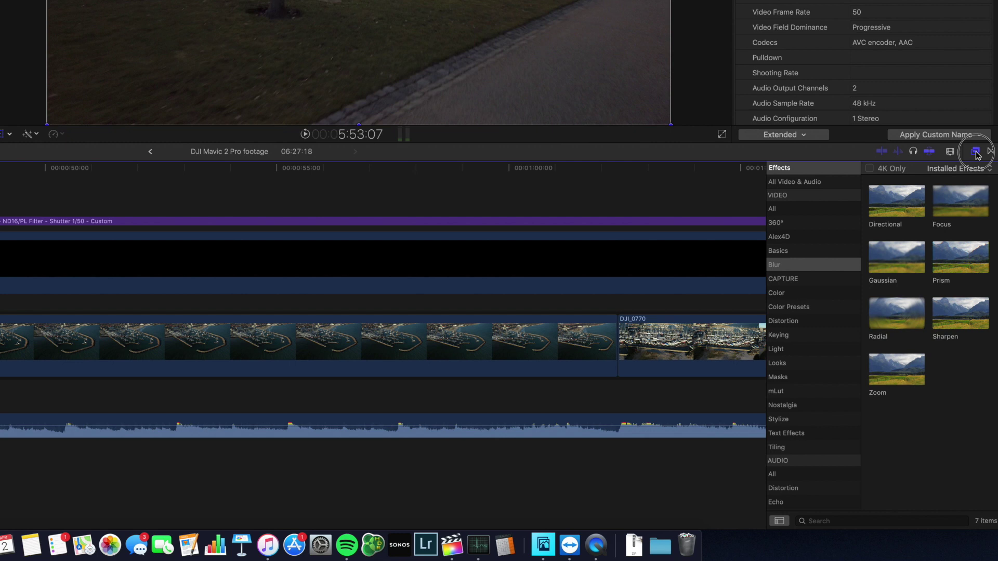
- Switch between the transitions and effects browsers, ending on the Color Presets effects category
click(975, 152)
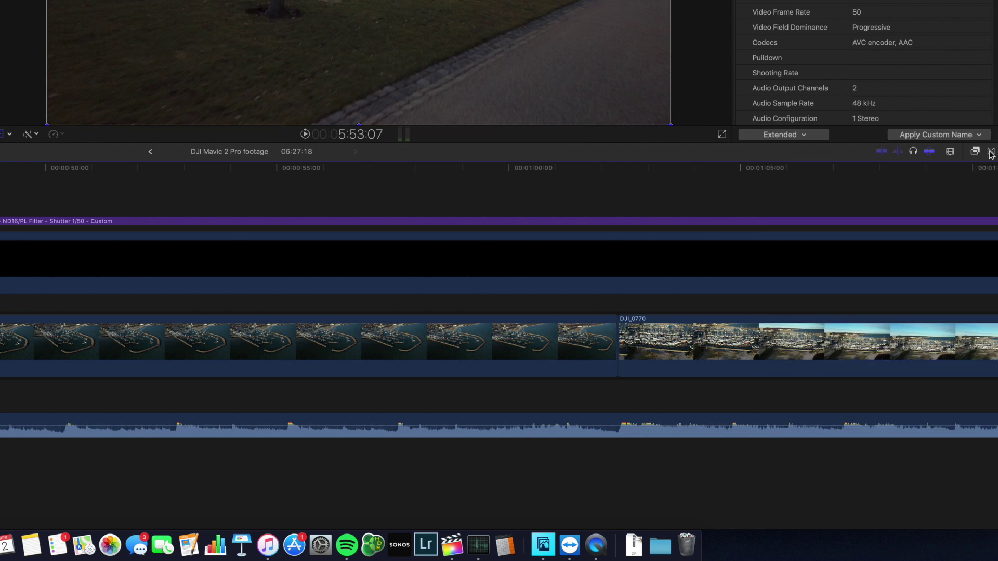
click(991, 152)
click(976, 152)
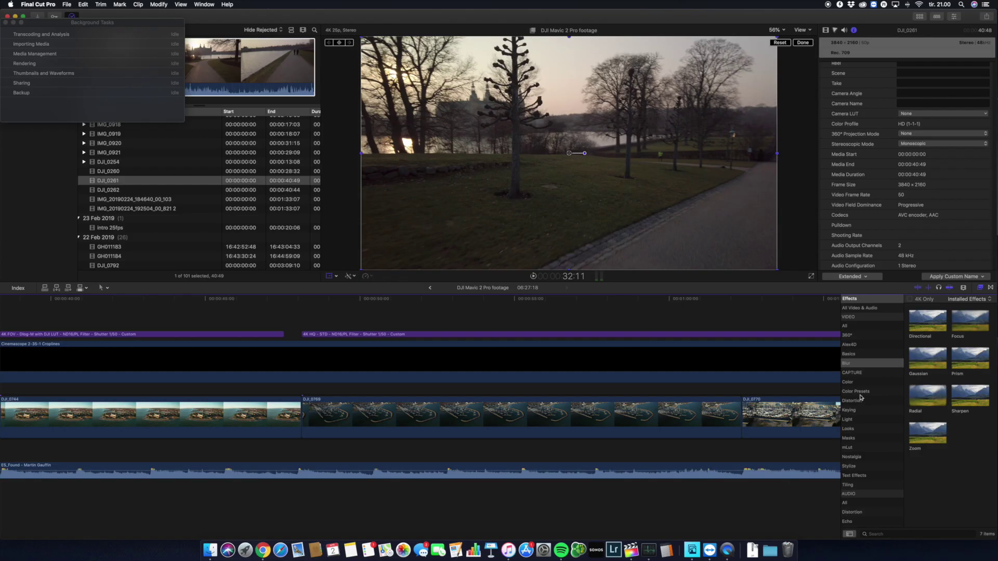
click(859, 393)
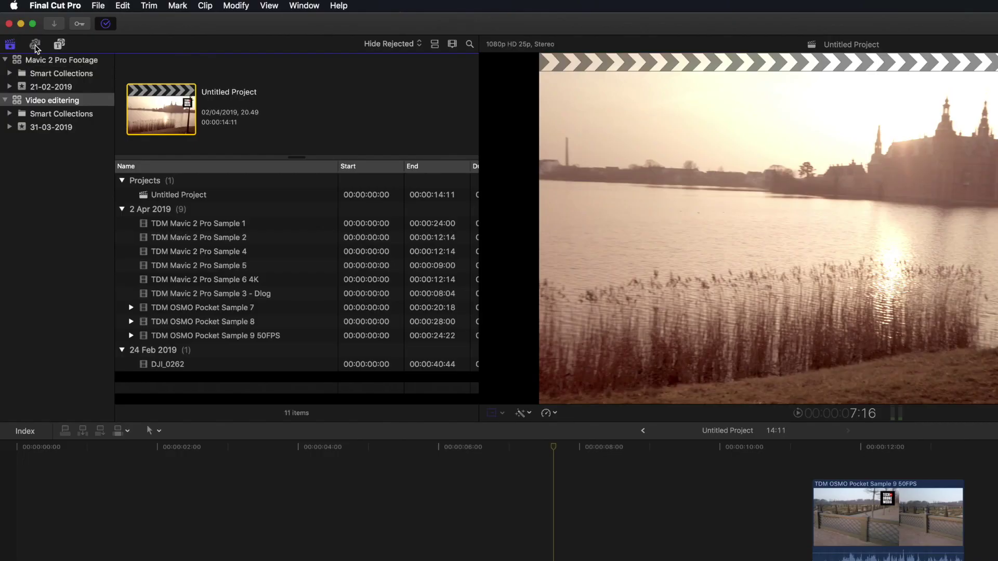
- Preview the Bell Tower and Bell Transition sound effects, then browse the iTunes music library
click(35, 45)
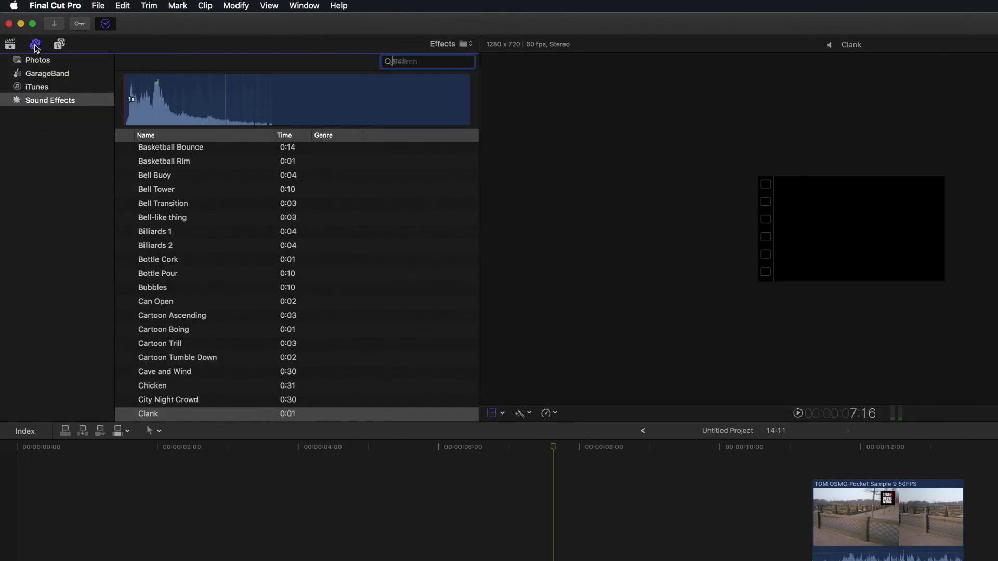
click(154, 190)
key(space)
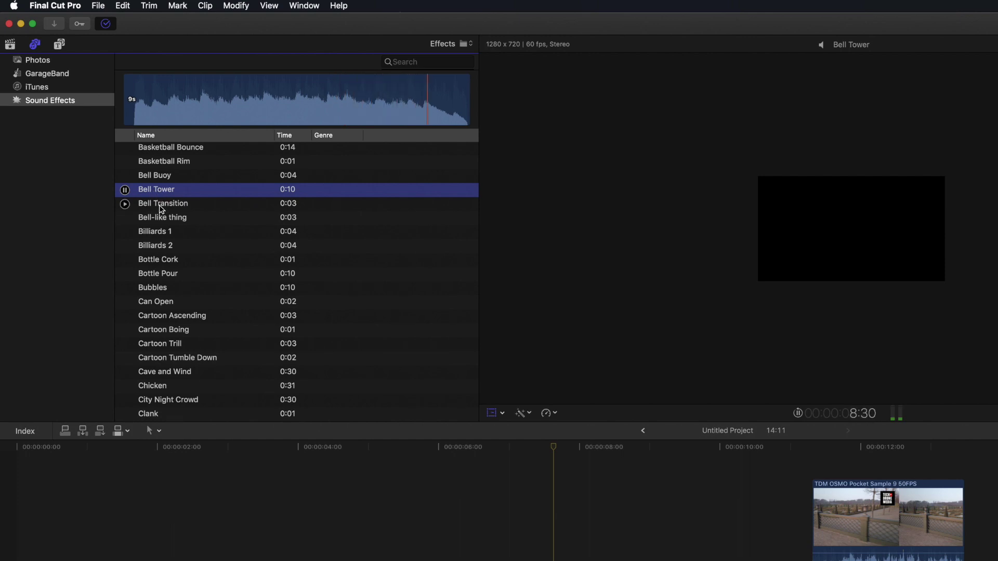
click(162, 208)
key(space)
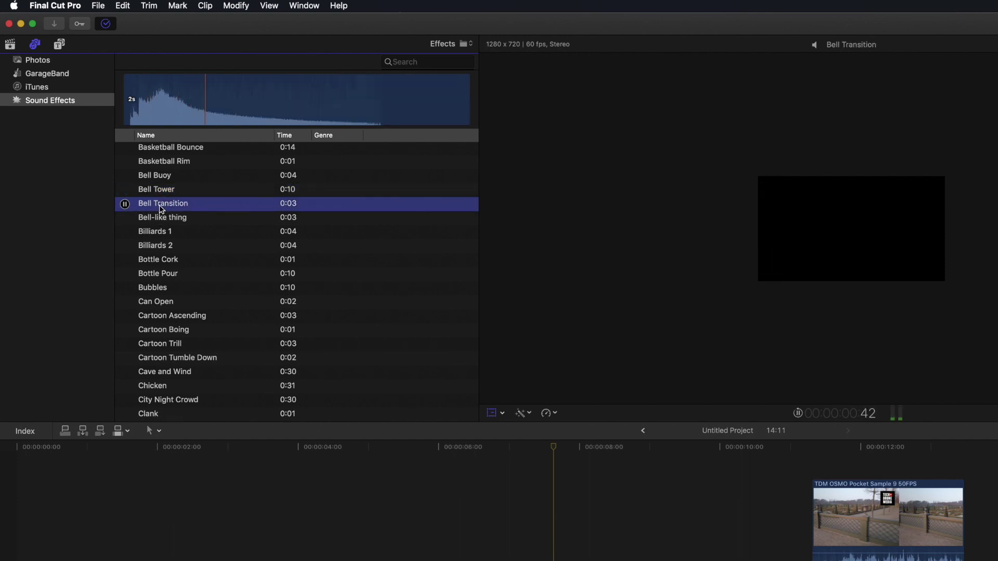
click(46, 73)
click(37, 86)
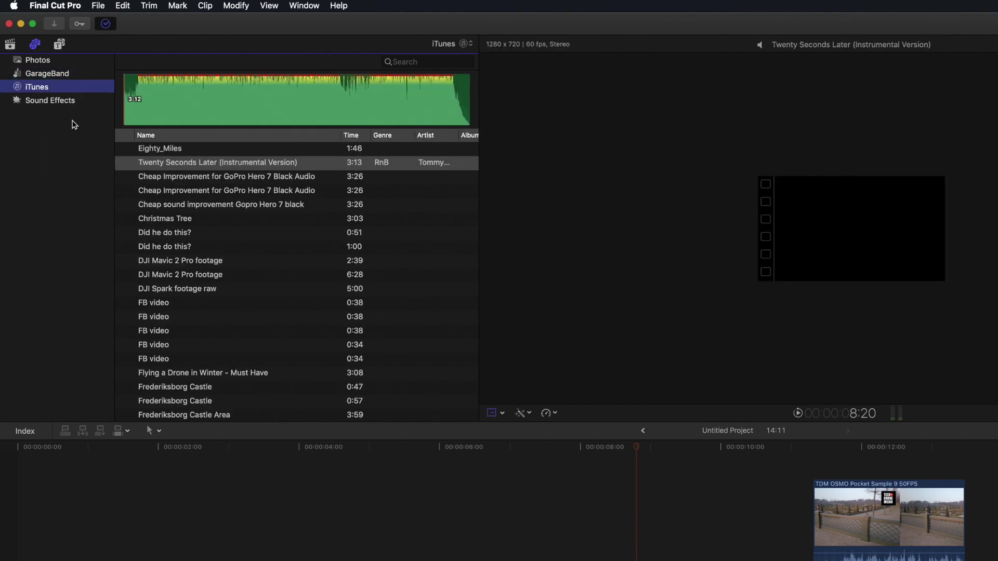
- Set the Sample 3 Dlog clip's Camera LUT to DLog-M to Rec709
click(161, 149)
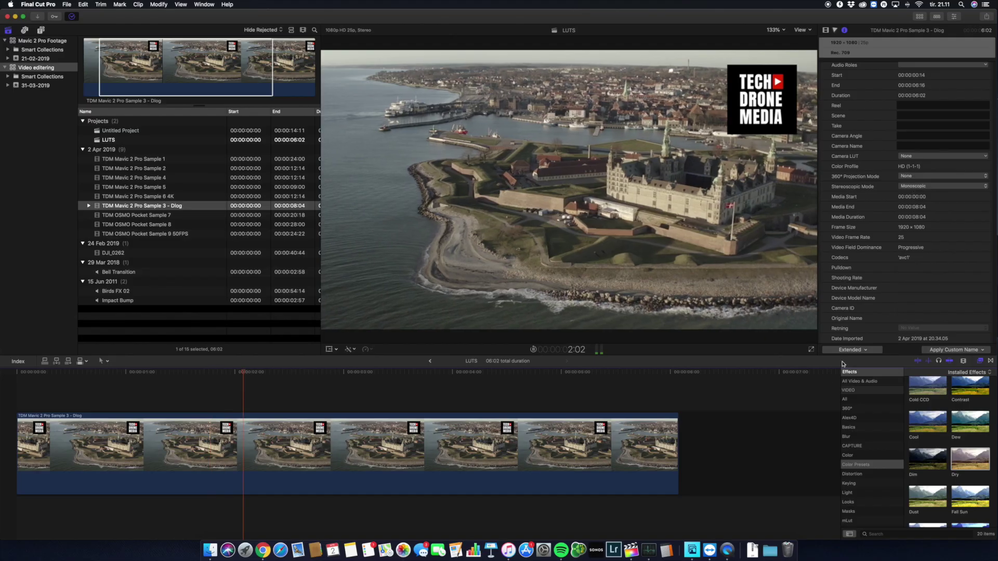
click(930, 156)
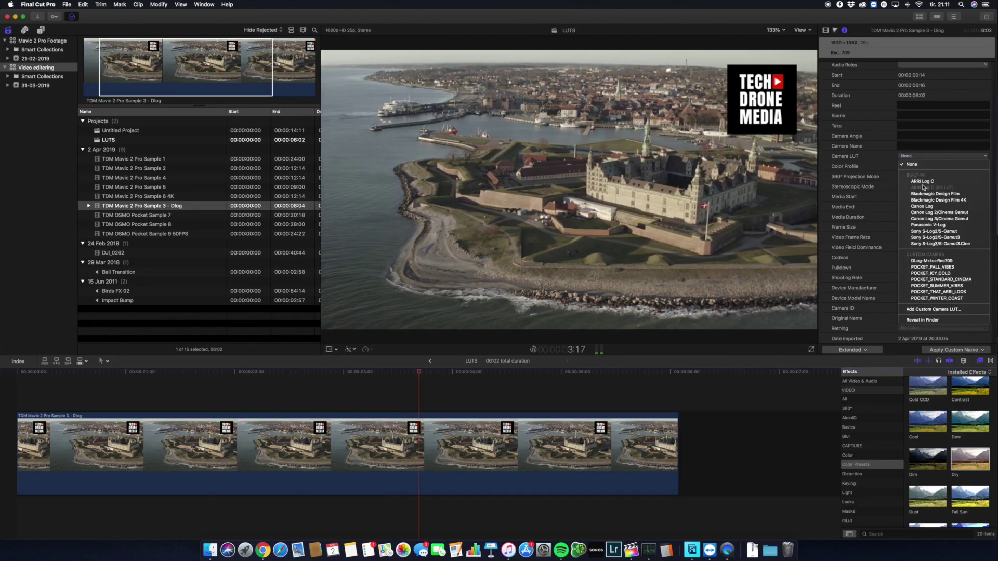
click(929, 260)
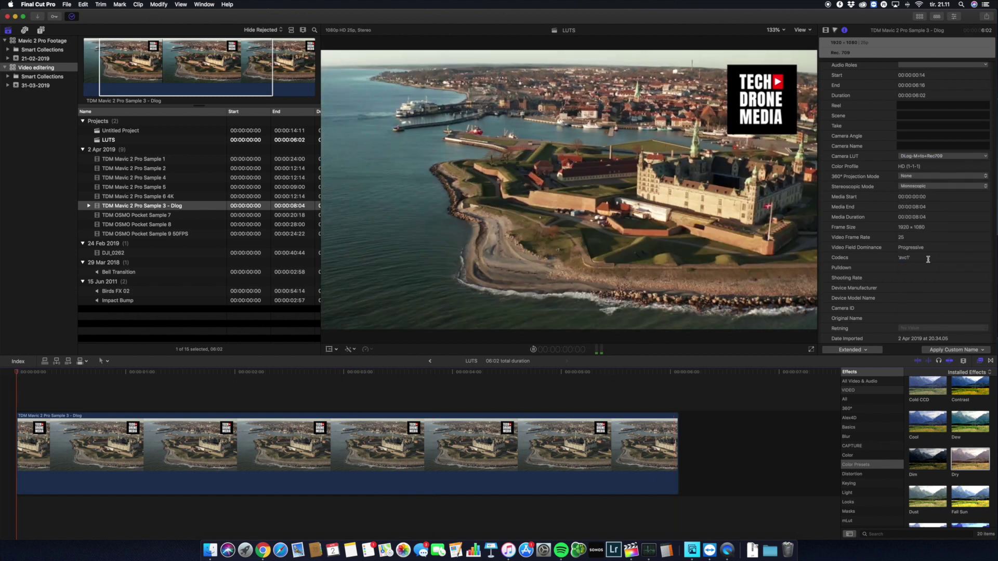